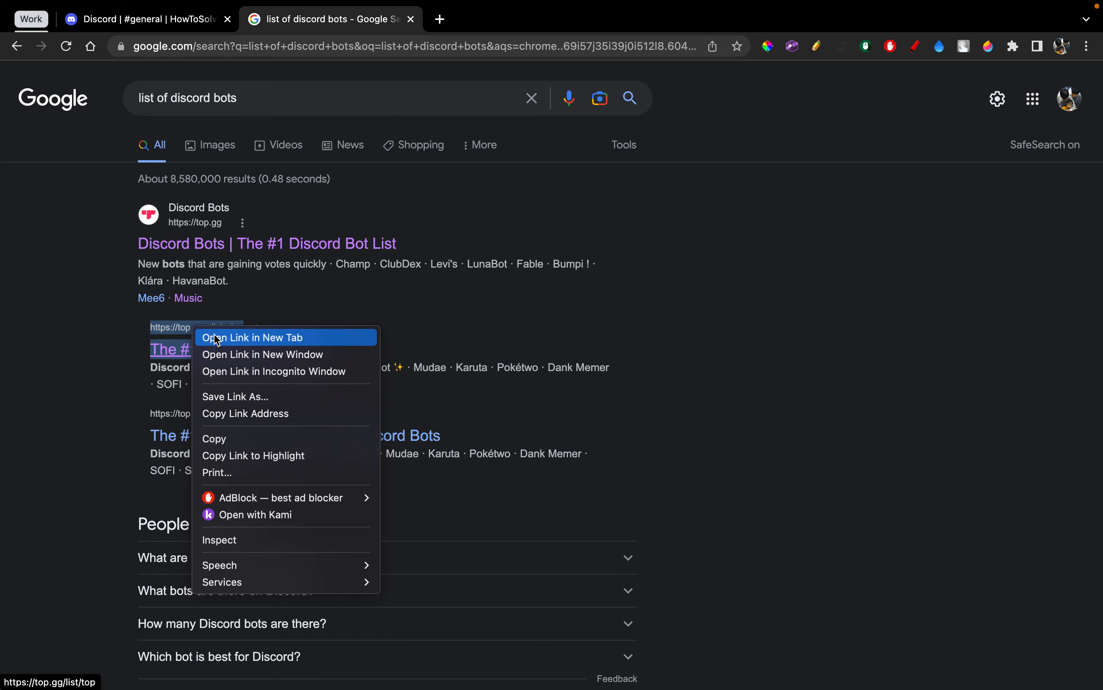
# Open the top.gg and discordbotlist.com search results in new tabs, and close the top.gg tab.
pyautogui.click(498, 21)
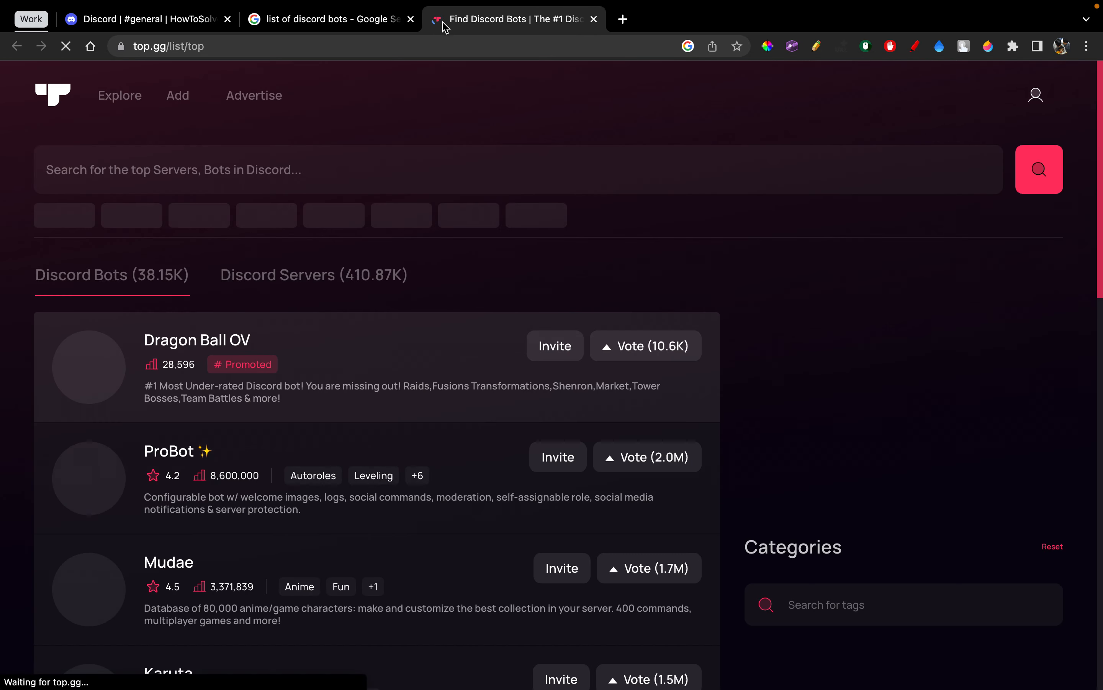
pyautogui.click(365, 23)
pyautogui.scroll(-5, 288, 350)
pyautogui.rightClick(226, 450)
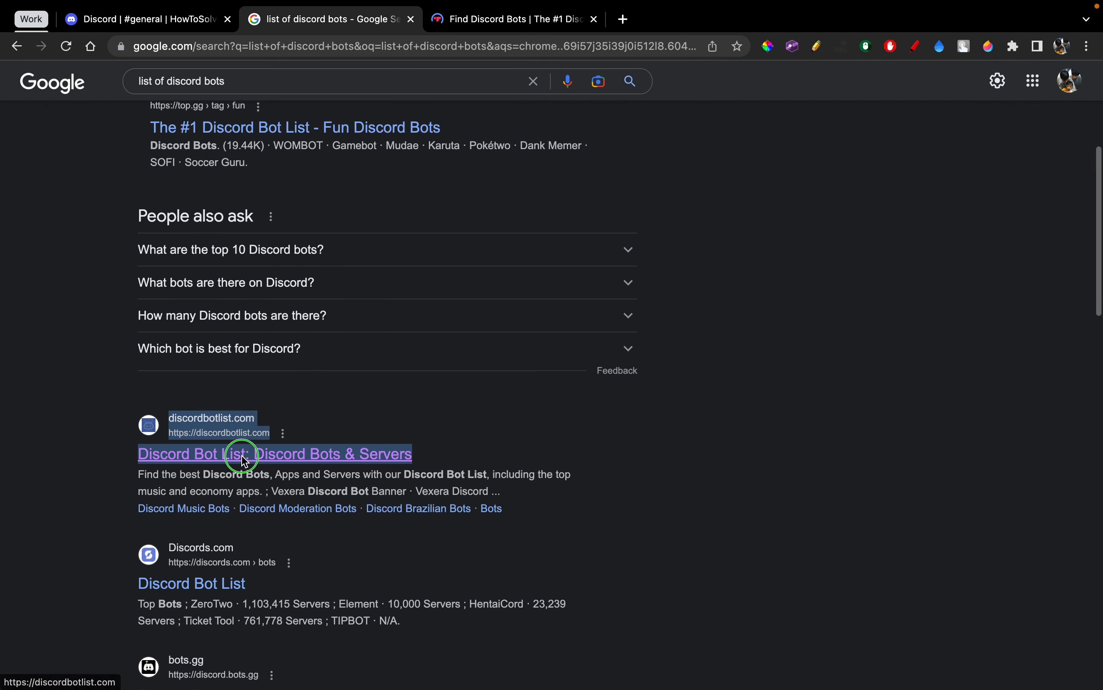
pyautogui.click(303, 426)
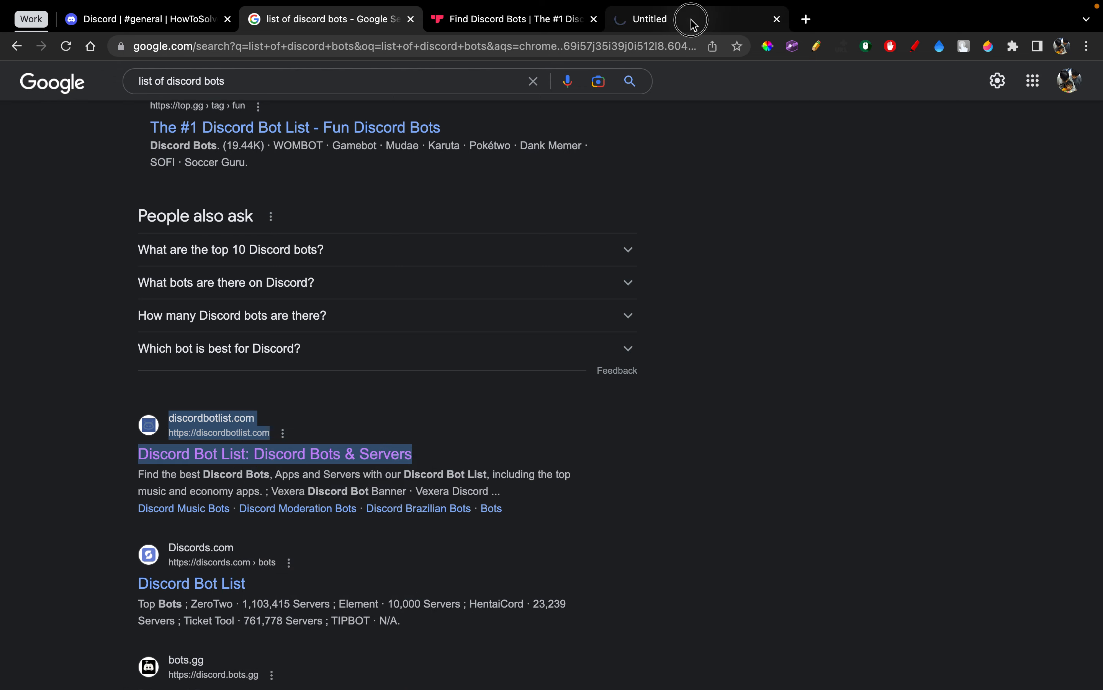
pyautogui.click(695, 20)
pyautogui.click(595, 19)
# Search Discord Bot List for "Welcomer" and open the Welcomer bot's page.
pyautogui.click(337, 224)
pyautogui.write('Welcomer')
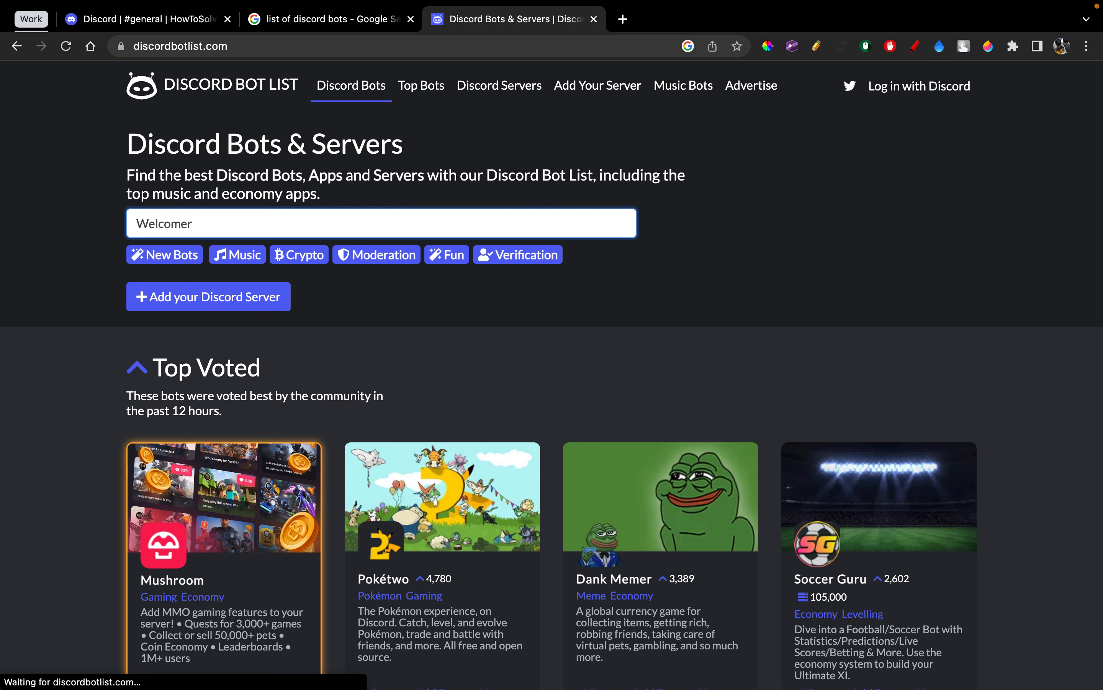
pyautogui.press('Return')
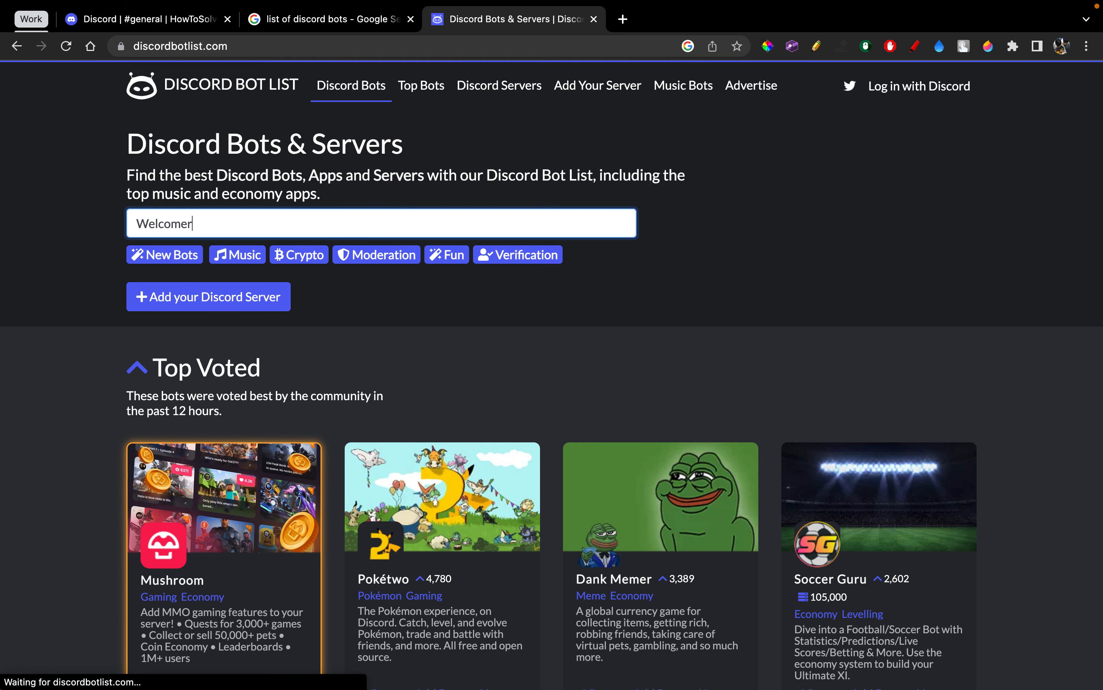
pyautogui.click(381, 304)
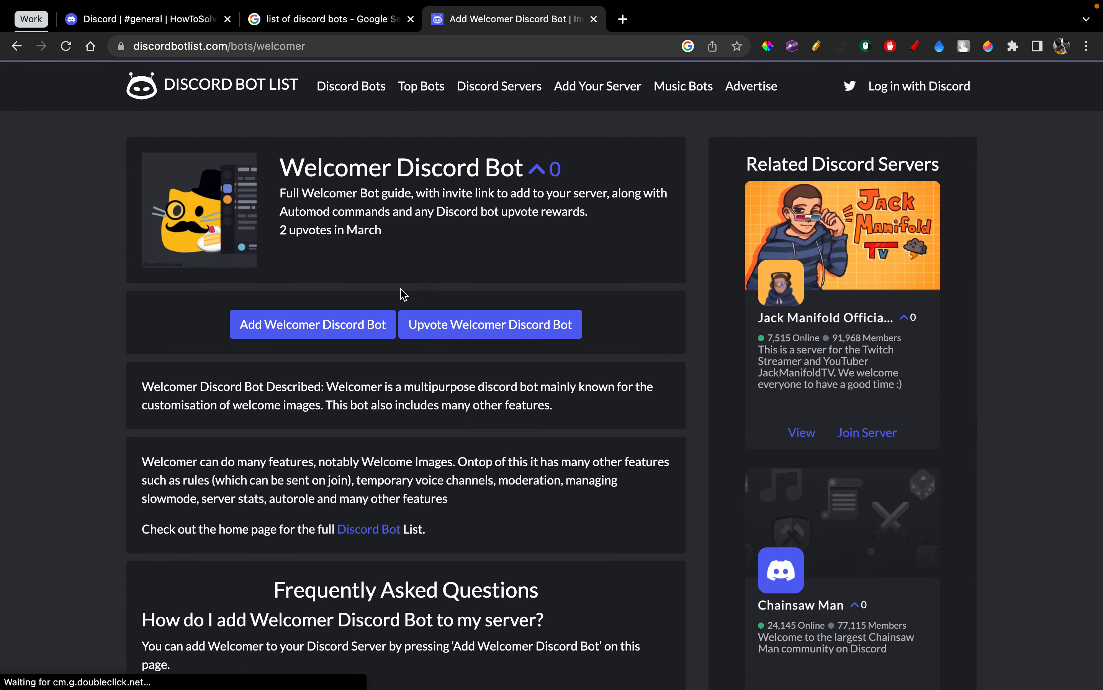
# Add the Welcomer bot to HowToSolveit's server, authorize its access and complete the human verification.
pyautogui.click(284, 332)
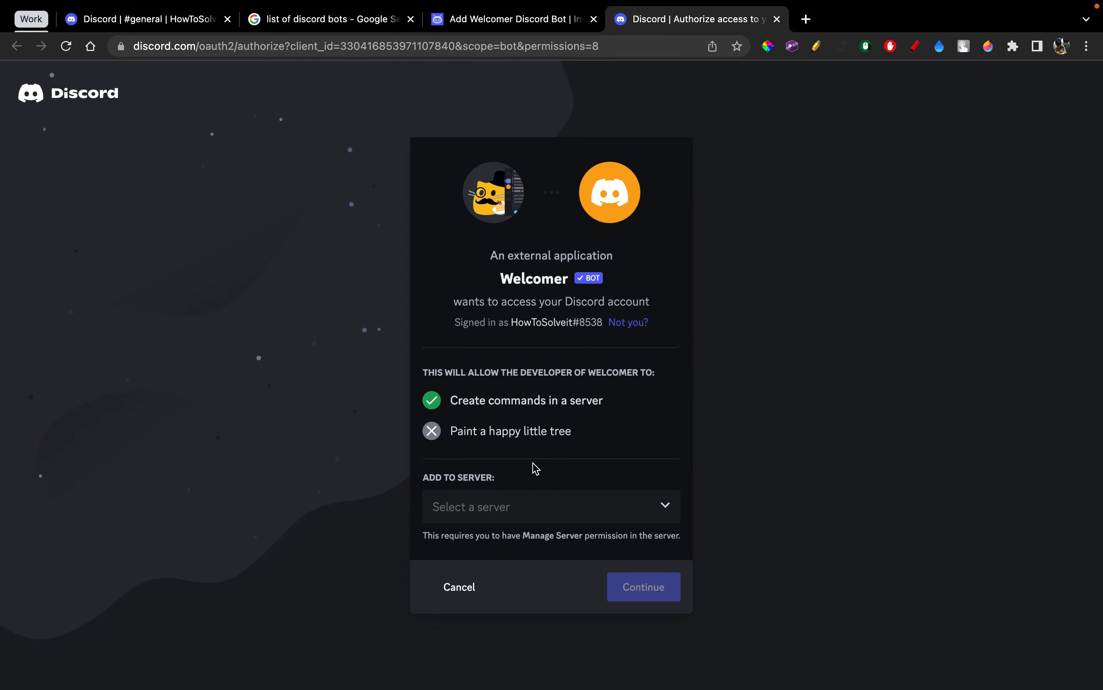
pyautogui.click(521, 519)
pyautogui.click(510, 540)
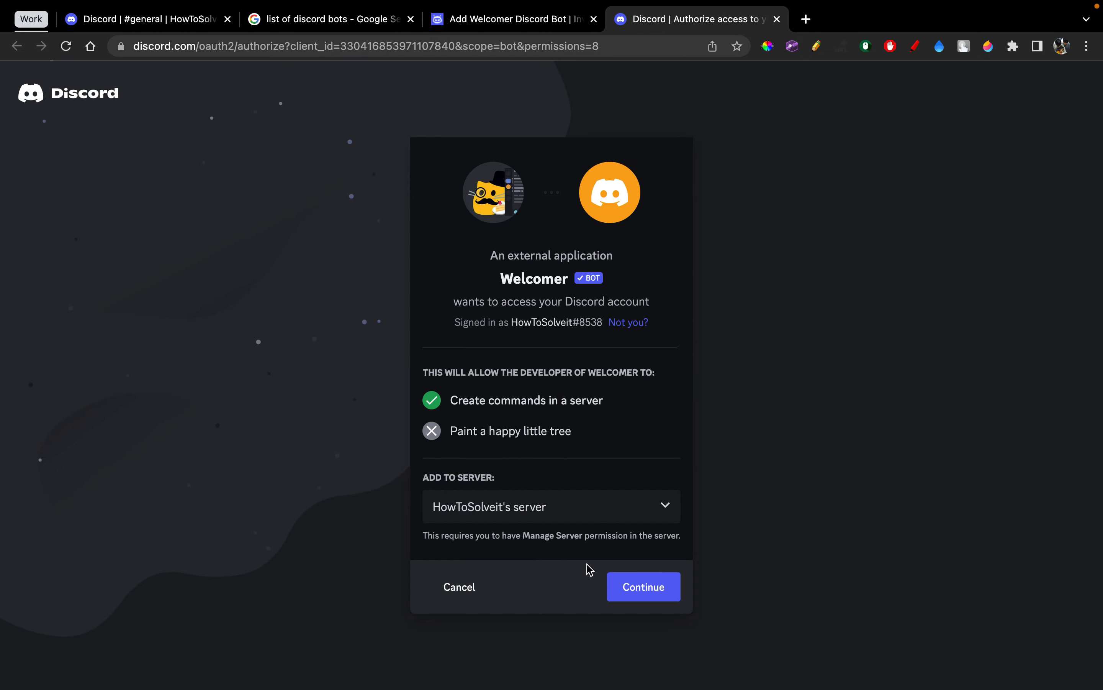
pyautogui.click(631, 592)
pyautogui.click(657, 595)
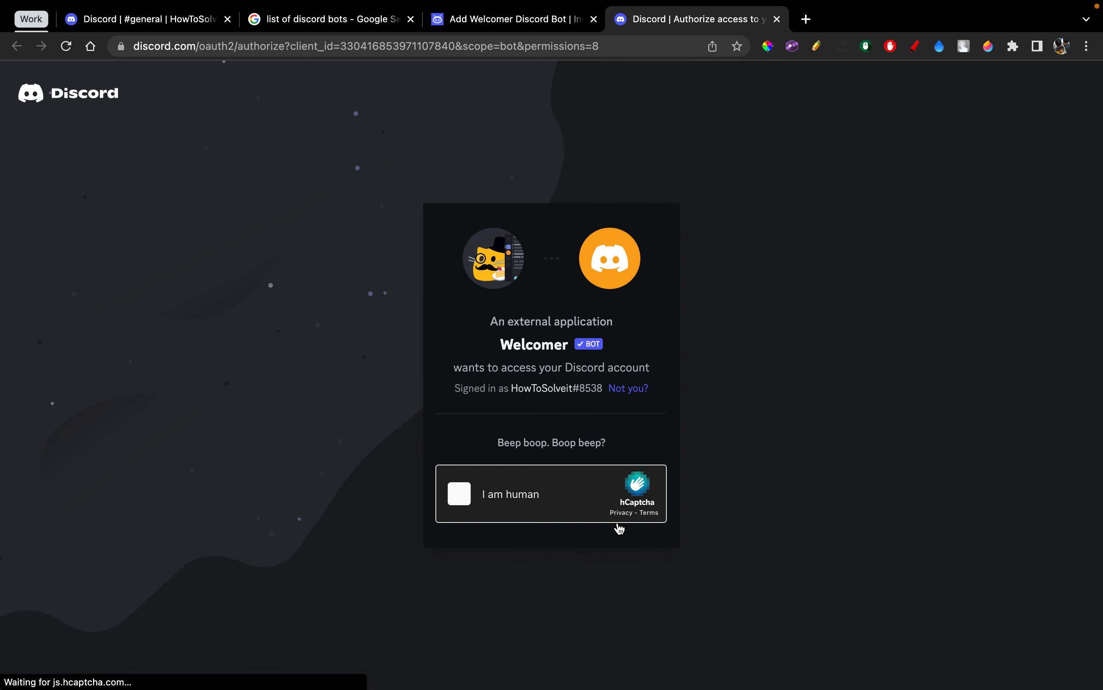
pyautogui.click(507, 485)
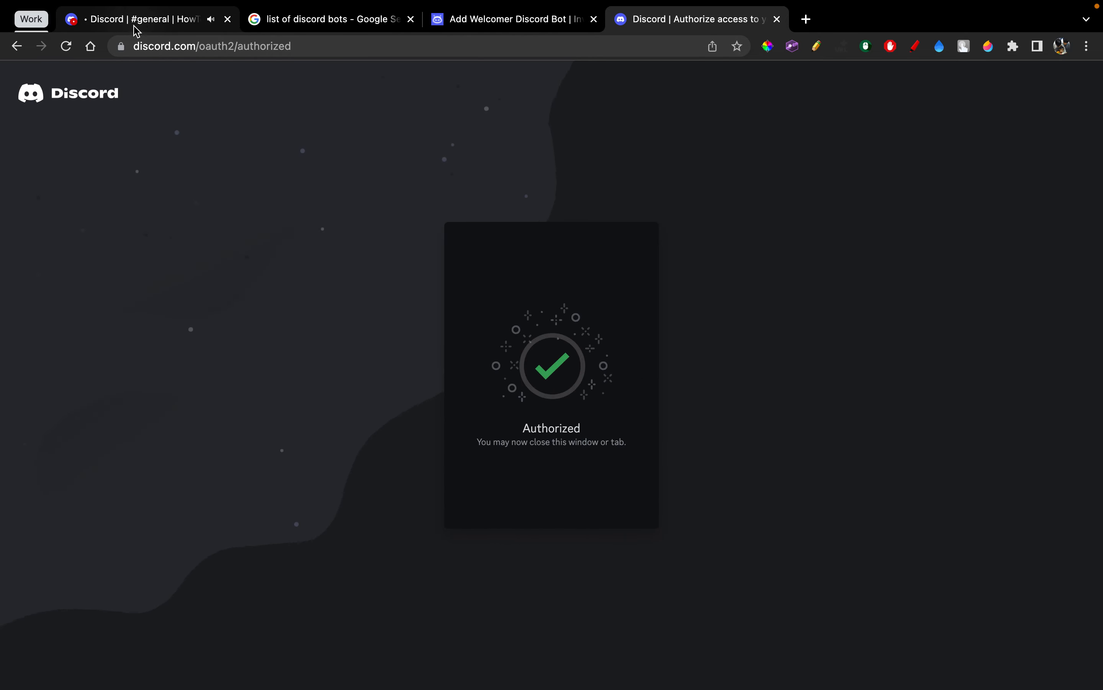
# Return to the Discord server, skip all tips and create a text channel named "welcome".
pyautogui.click(132, 19)
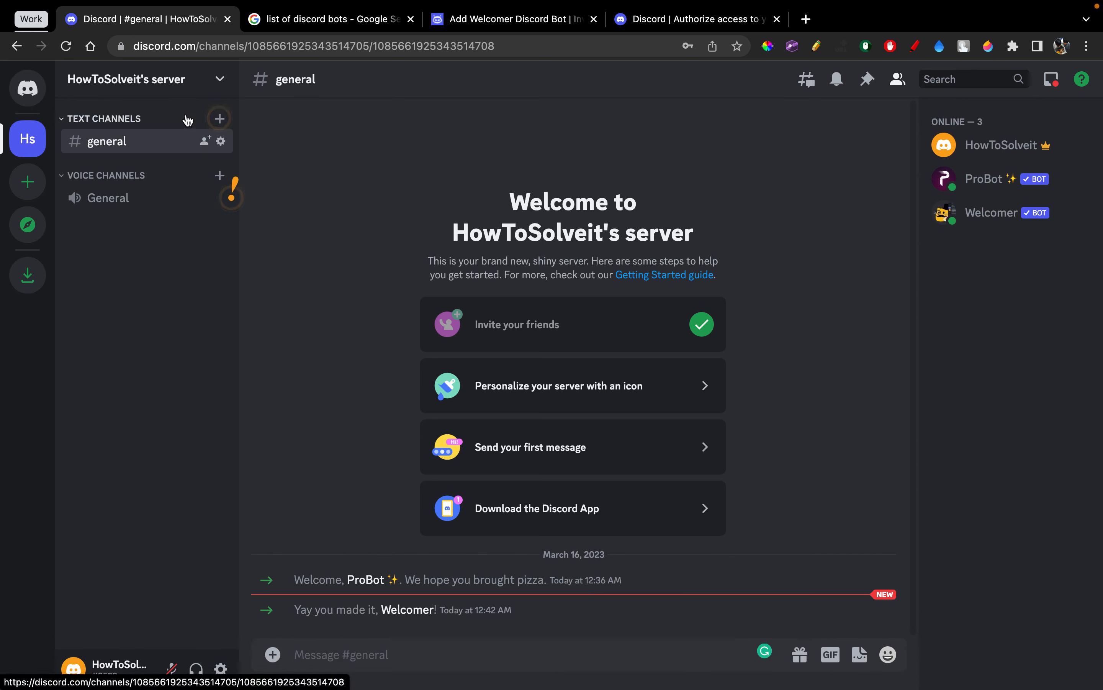
pyautogui.click(230, 194)
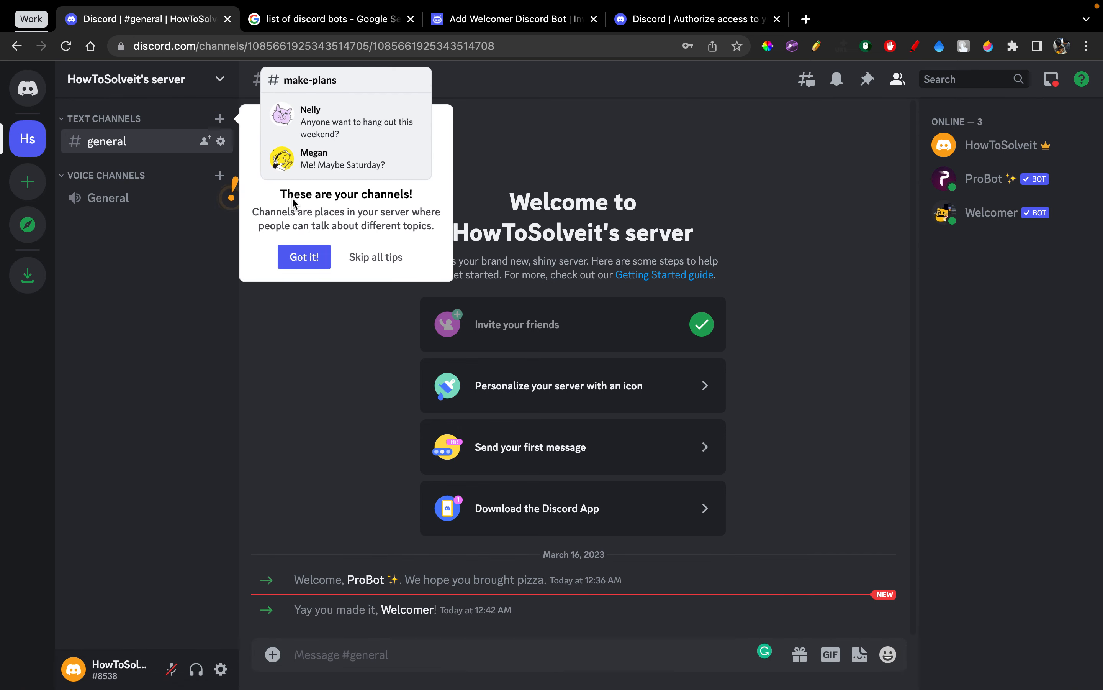
pyautogui.click(369, 258)
pyautogui.click(221, 122)
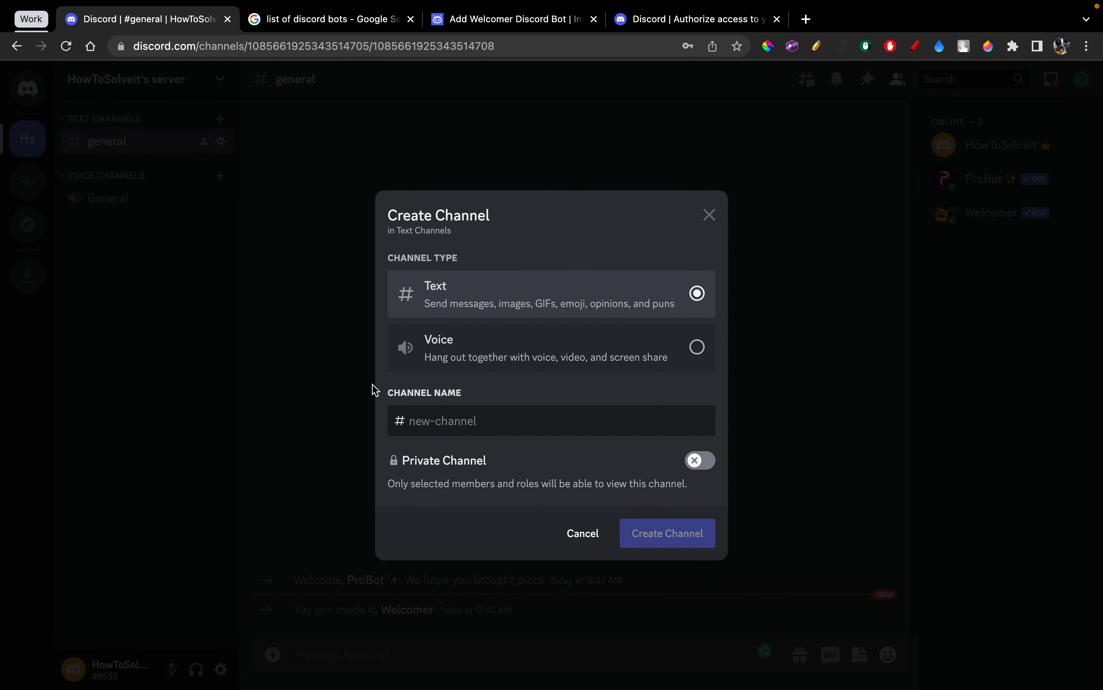
pyautogui.write('welcome')
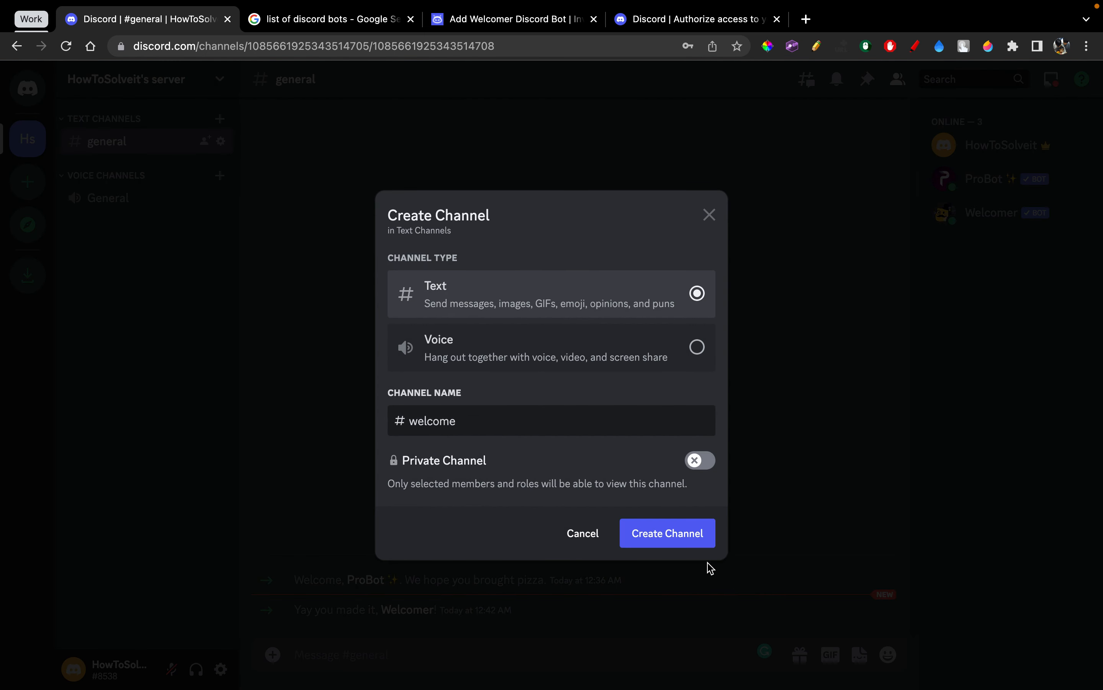
pyautogui.click(674, 544)
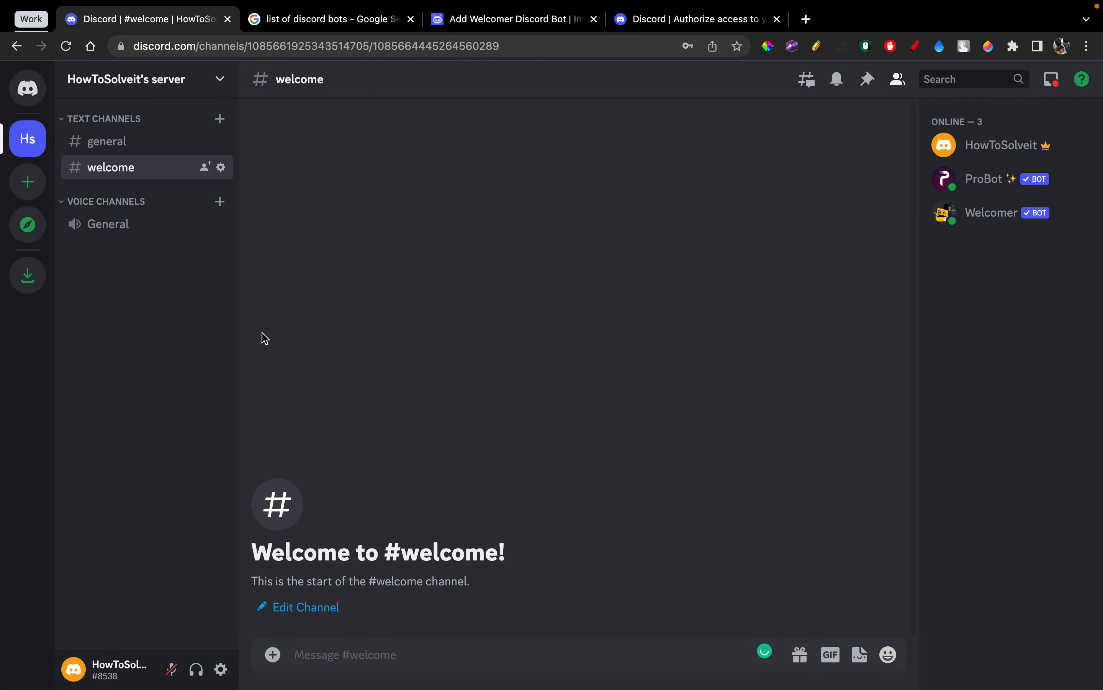
# Send the message "+welcomer setchannel welcome" in the #welcome channel.
pyautogui.click(343, 657)
pyautogui.write('+welcomer')
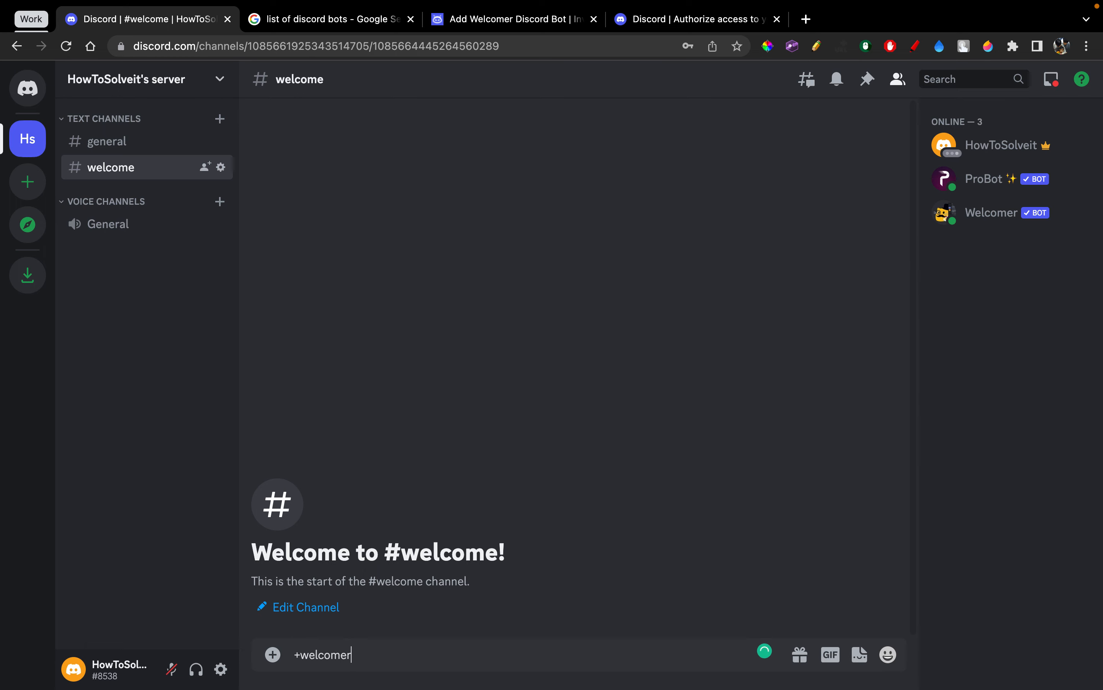
pyautogui.write(' setchan')
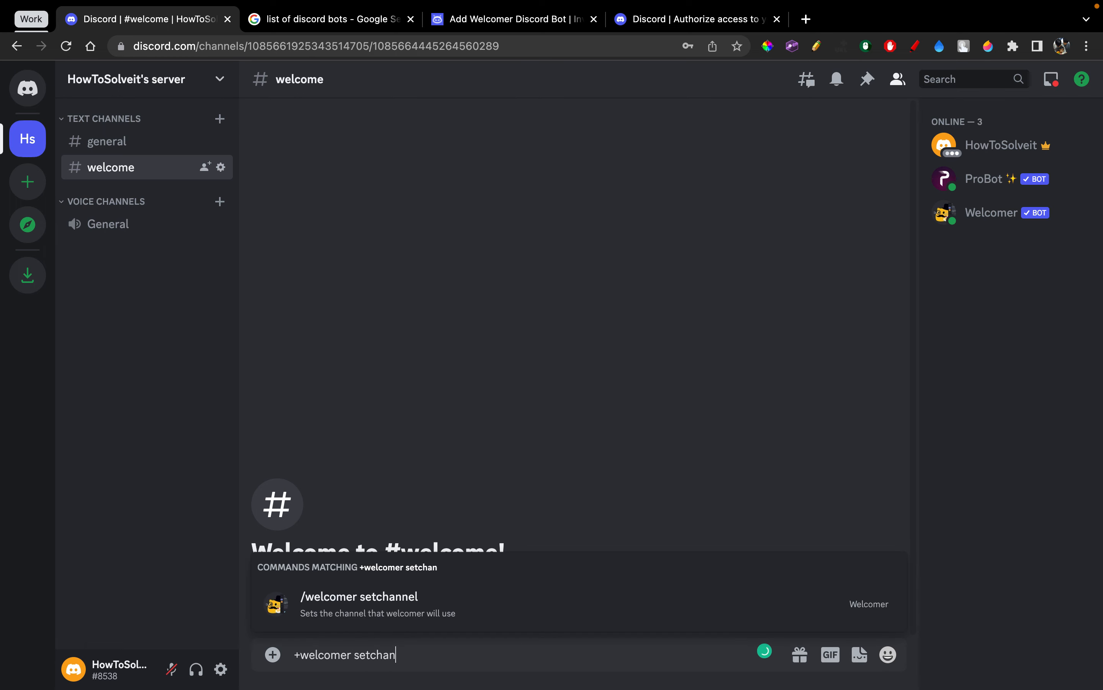
pyautogui.write('nel welcome')
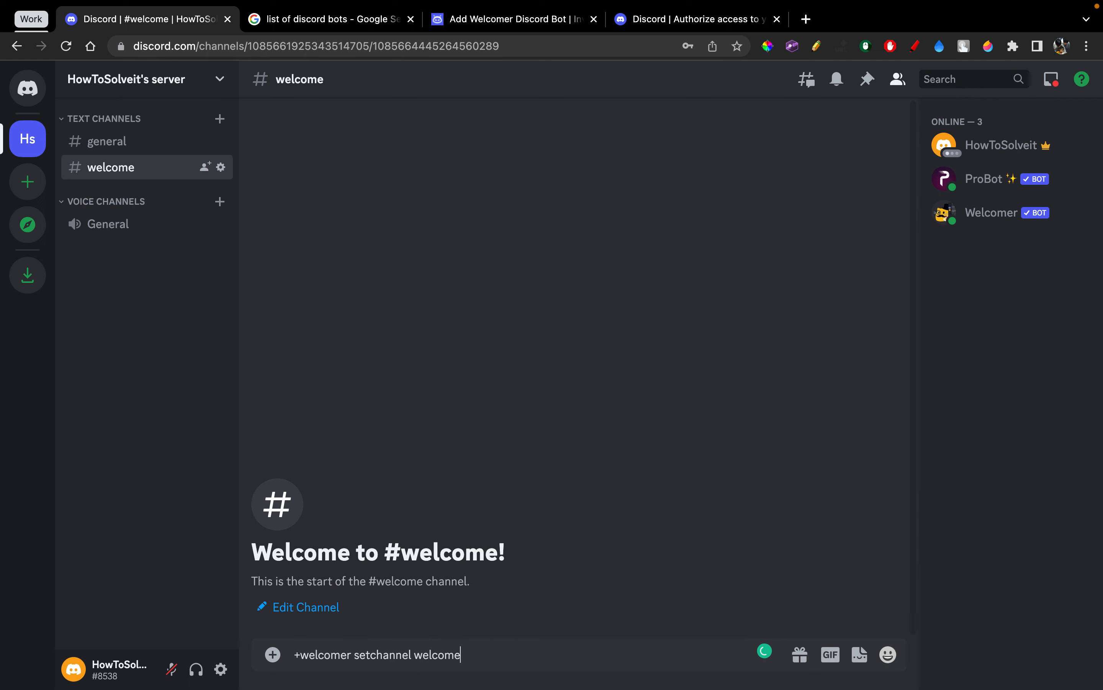
pyautogui.press('Return')
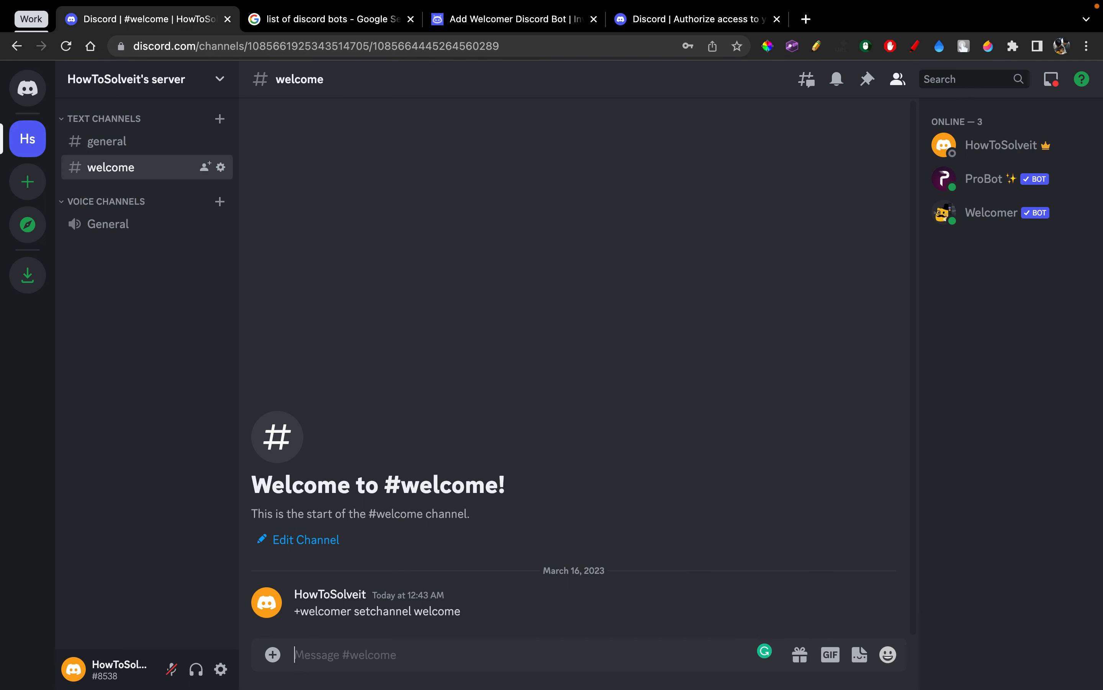
# Run the bot's /welcomer setchannel command with the channel option set to #welcome.
pyautogui.moveTo(384, 688)
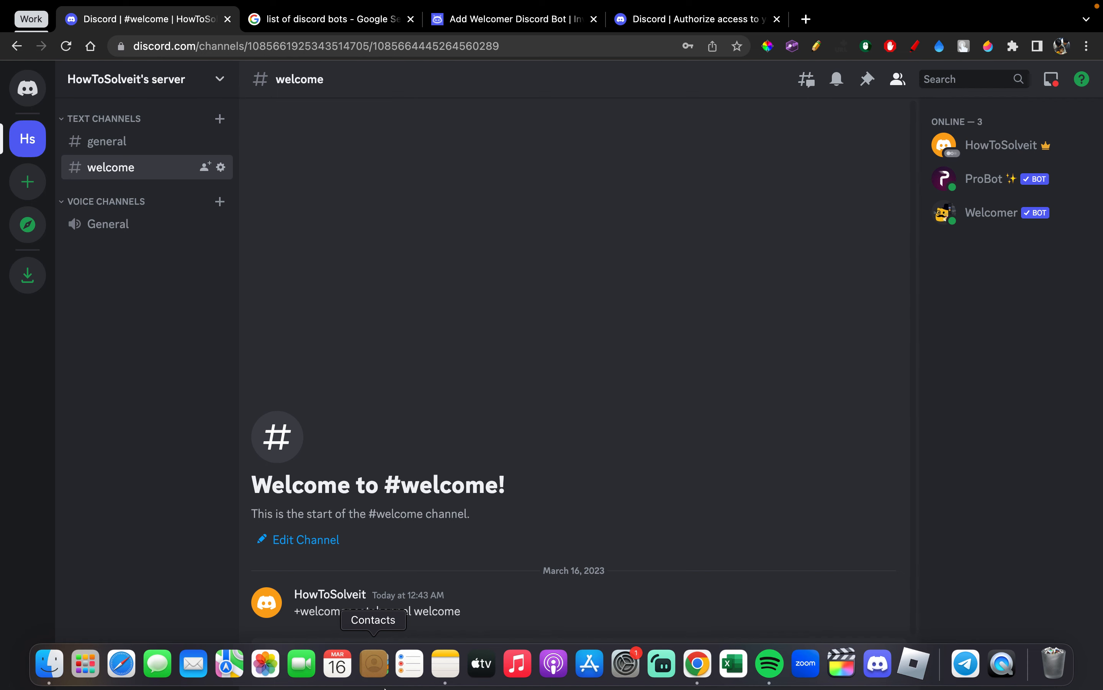
pyautogui.write('+we')
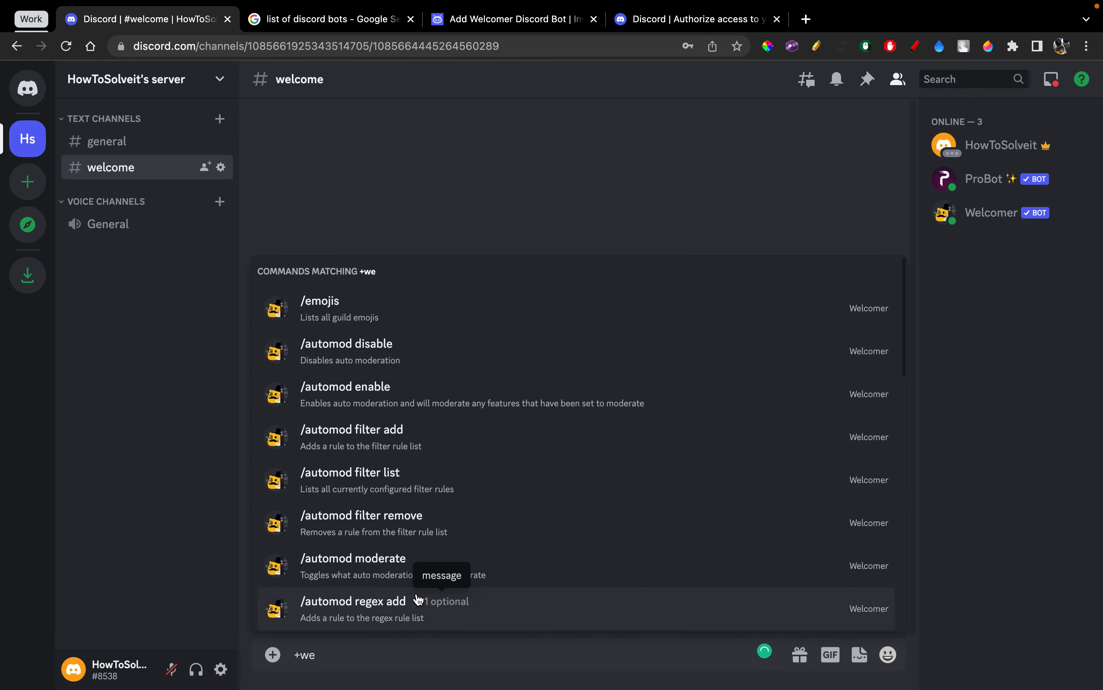
pyautogui.write('lcomer')
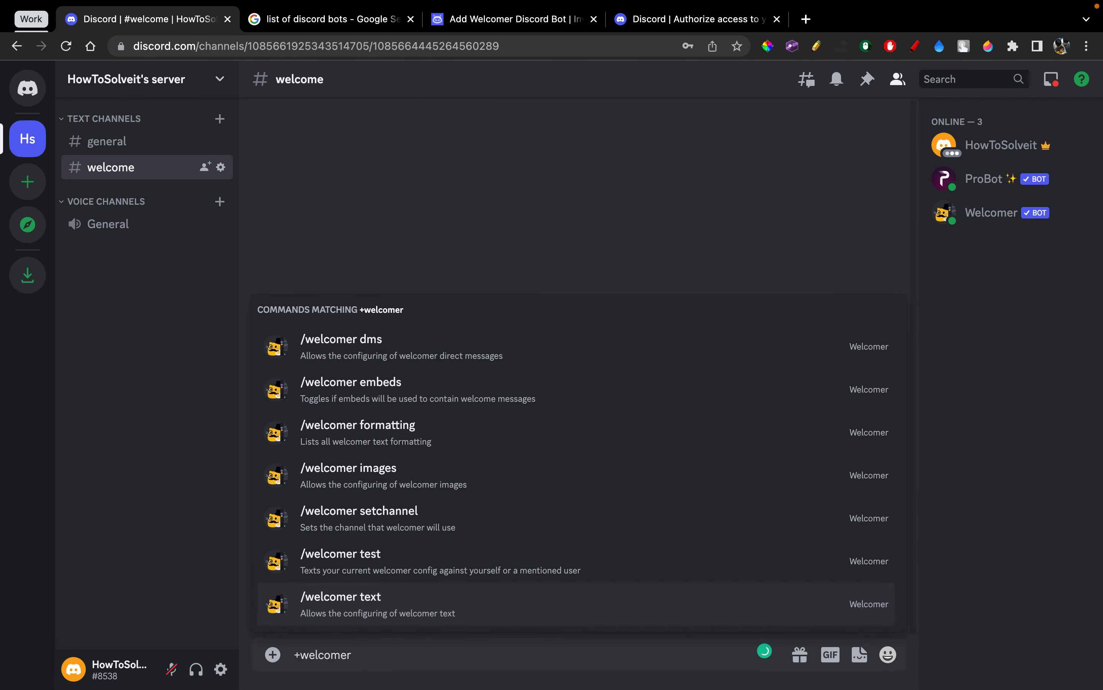
pyautogui.write(' se')
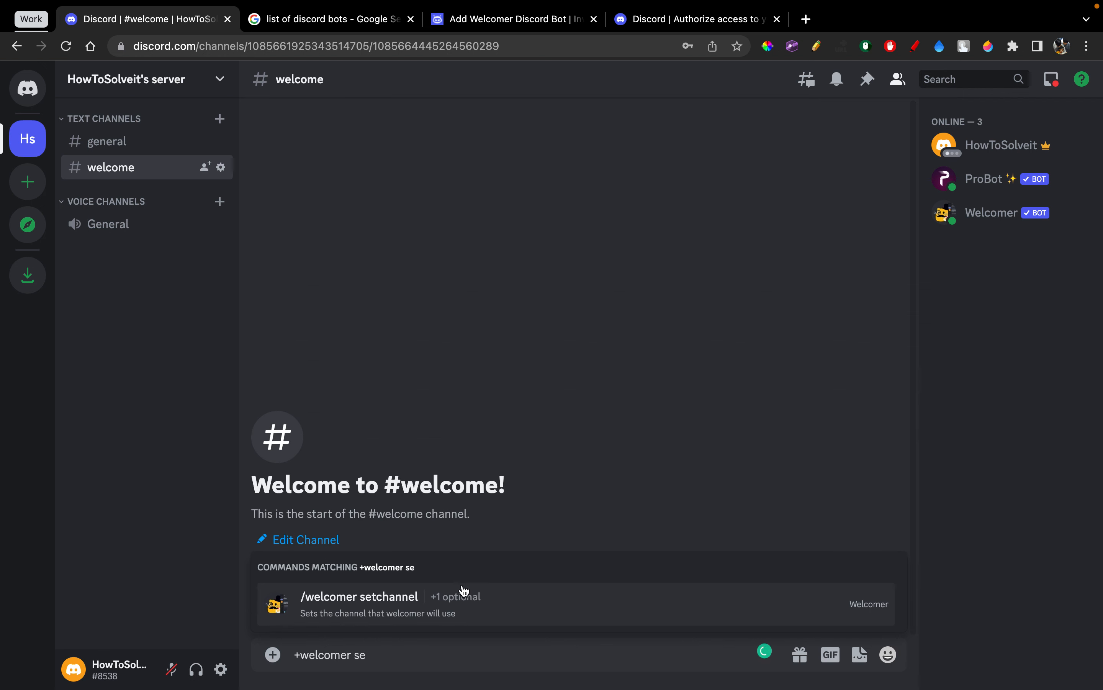
pyautogui.click(474, 597)
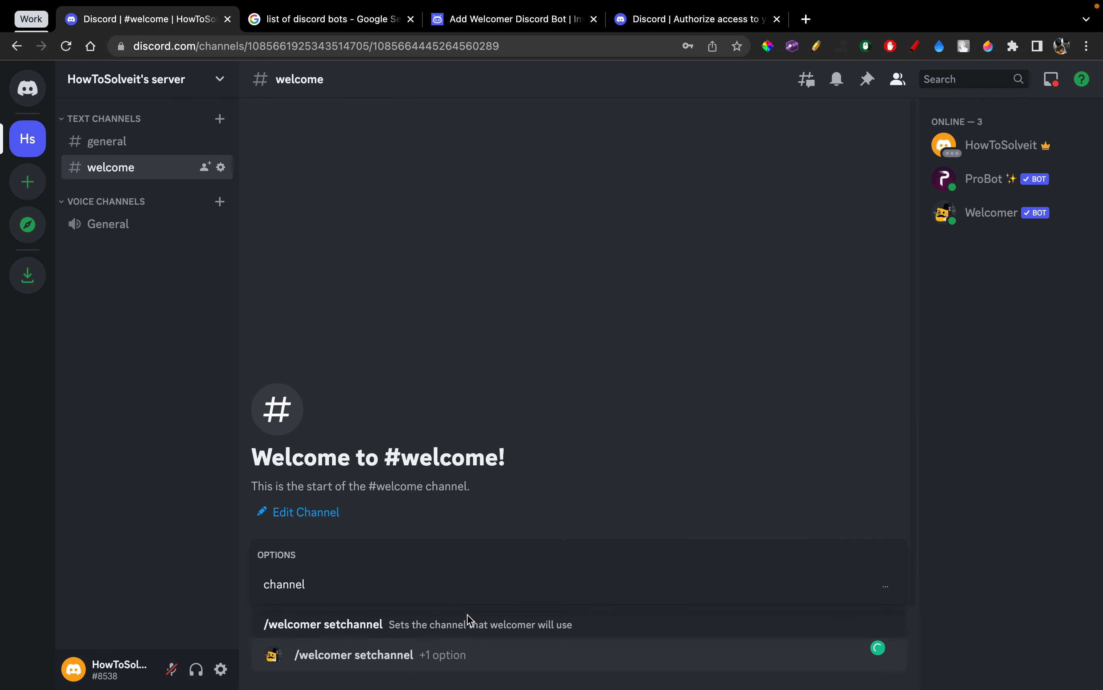
pyautogui.click(363, 584)
pyautogui.write('we')
pyautogui.click(362, 586)
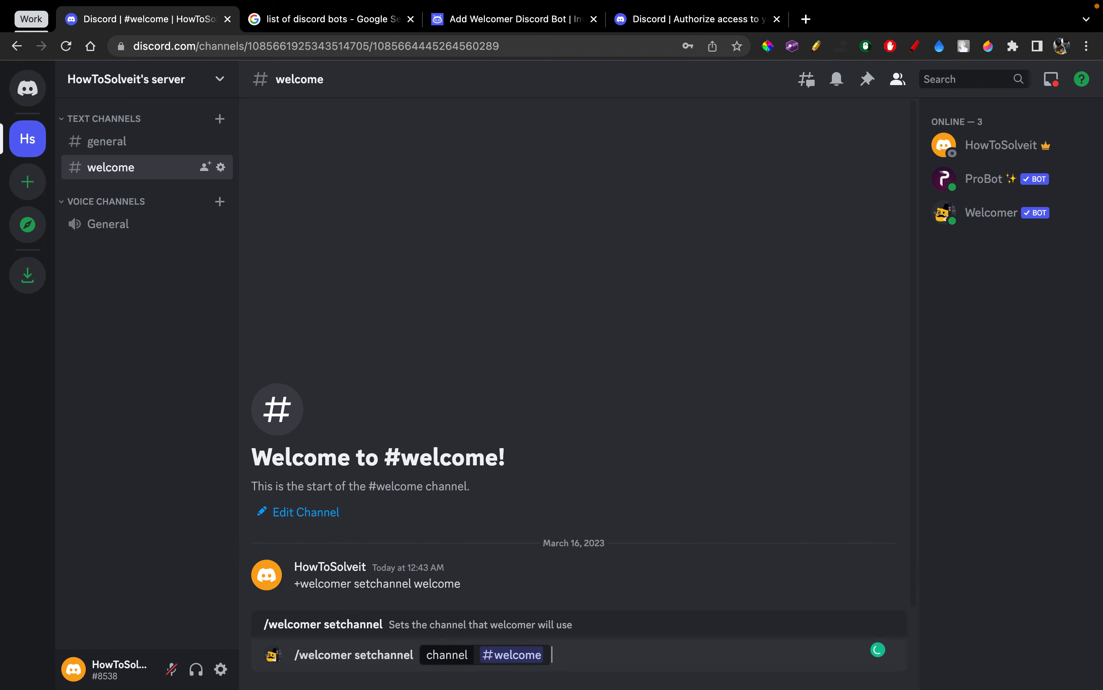
pyautogui.press('Return')
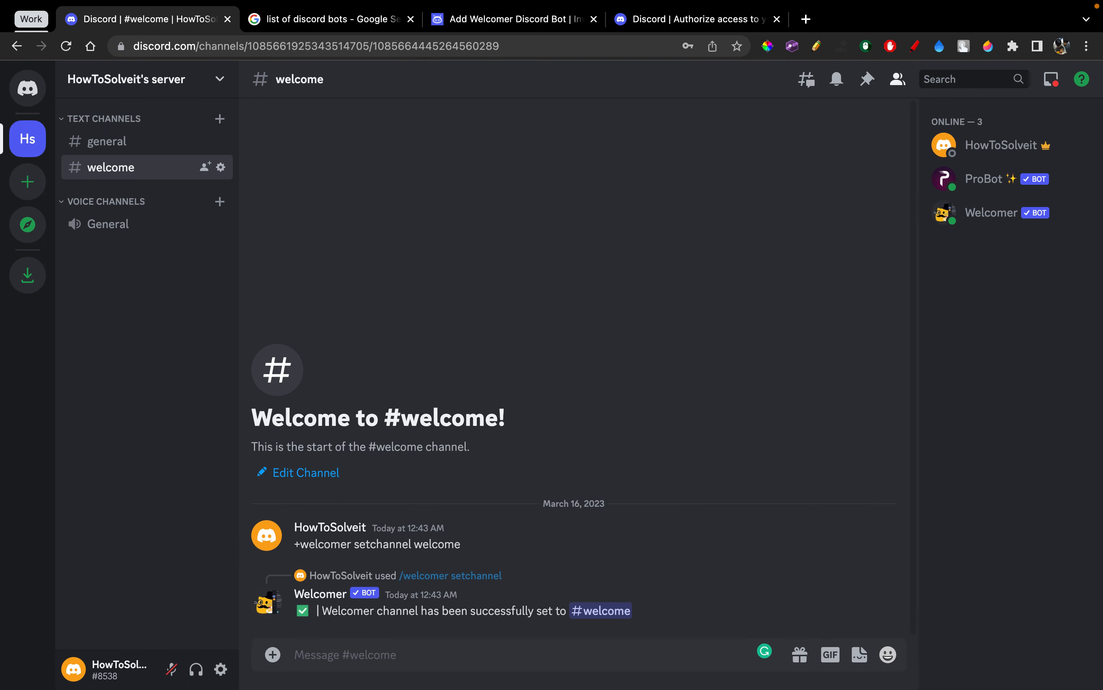
pyautogui.moveTo(434, 610); pyautogui.dragTo(549, 614)
pyautogui.click(549, 613)
pyautogui.click(463, 659)
pyautogui.write('+welcomer')
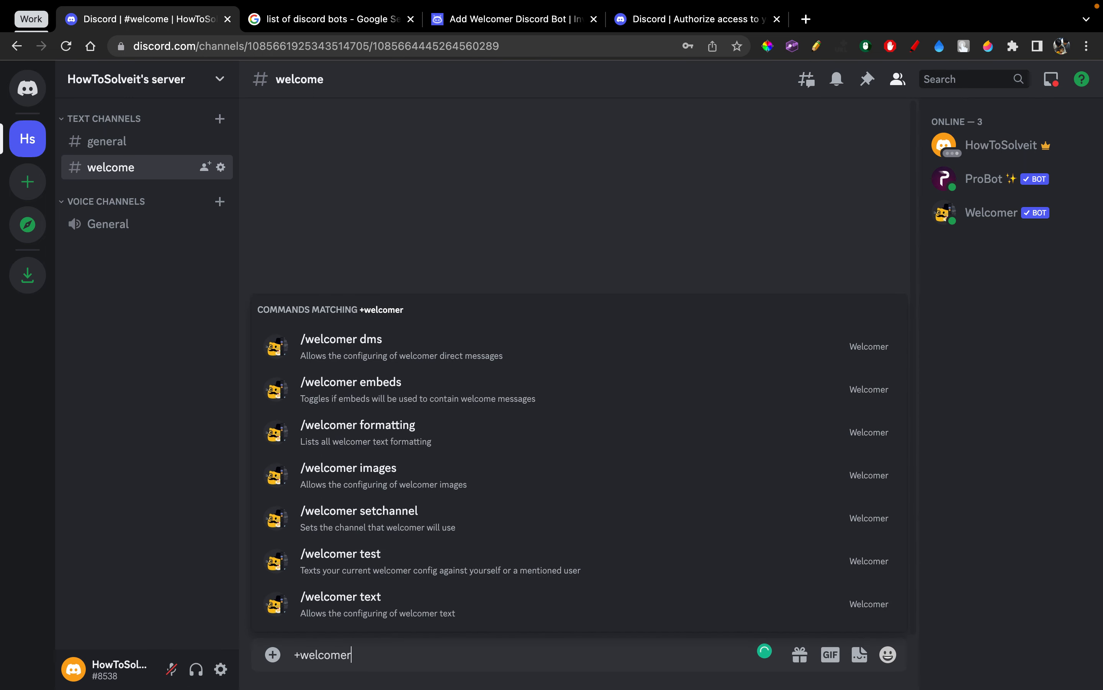
pyautogui.click(386, 610)
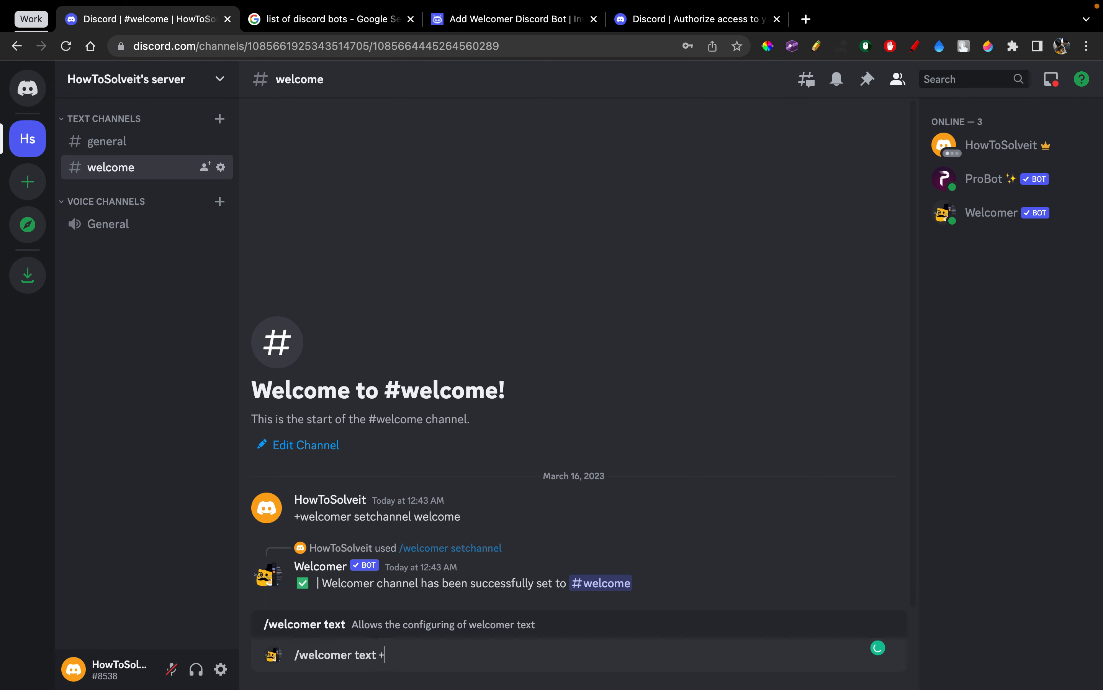
pyautogui.hotkey('ctrl', 'a')
pyautogui.press('BackSpace')
# Run the bot's /welcomer text command in the #welcome channel to enable the welcome text.
pyautogui.write('+welcom,e')
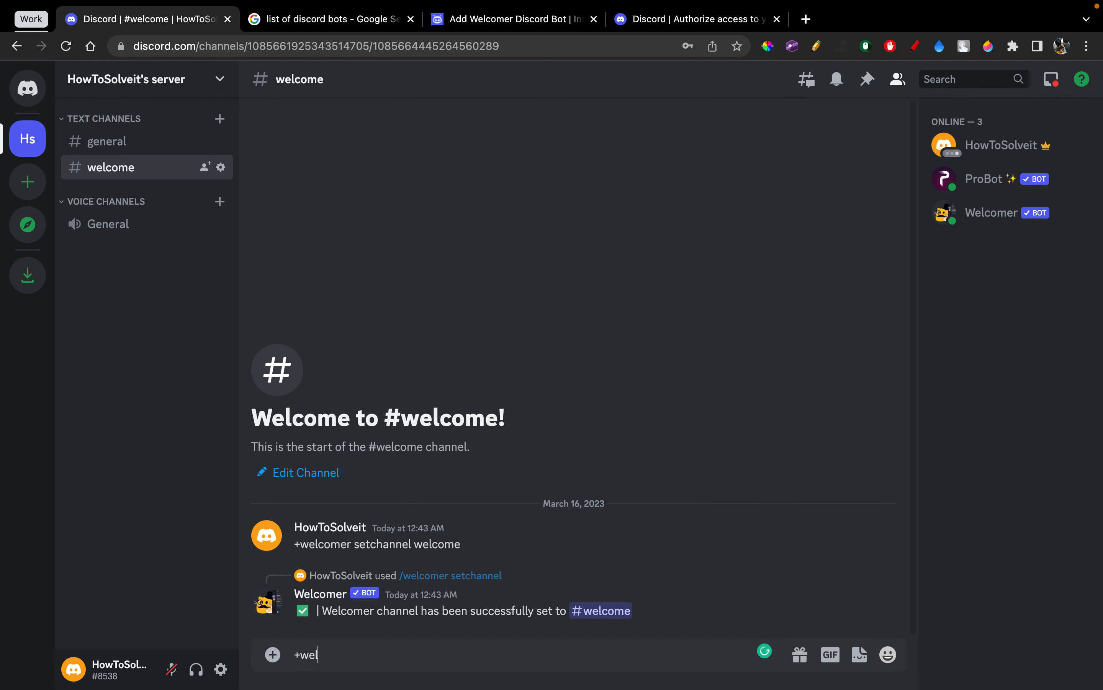
pyautogui.press('BackSpace')
pyautogui.press('BackSpace')
pyautogui.write('er tex')
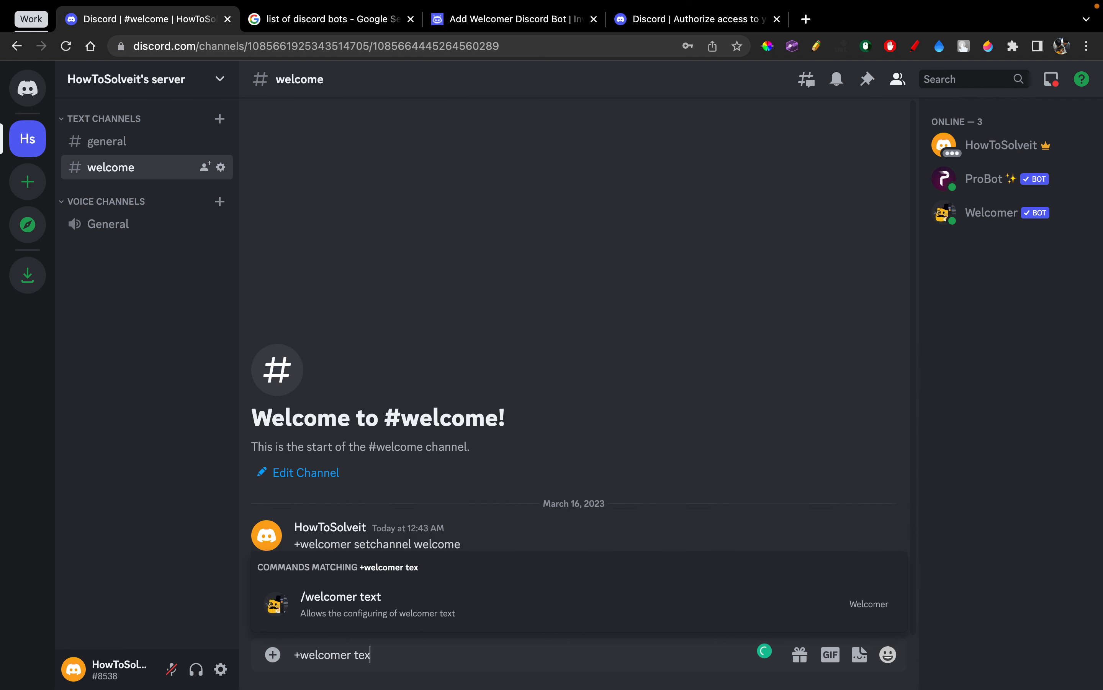
pyautogui.write('t')
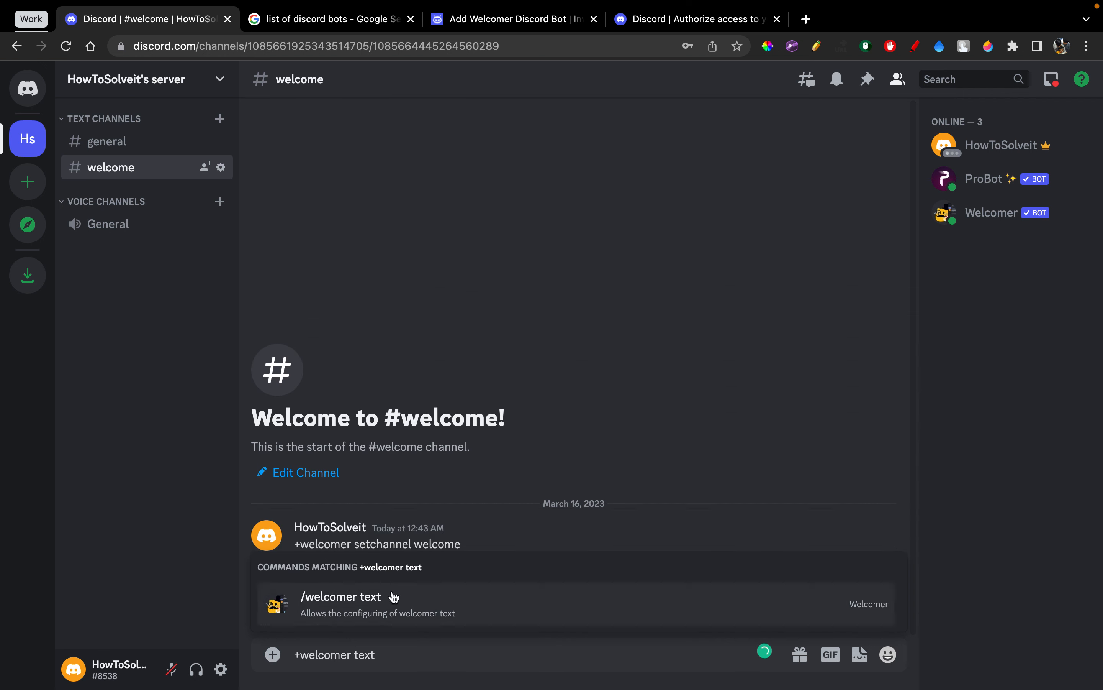
pyautogui.click(395, 609)
pyautogui.write('enab')
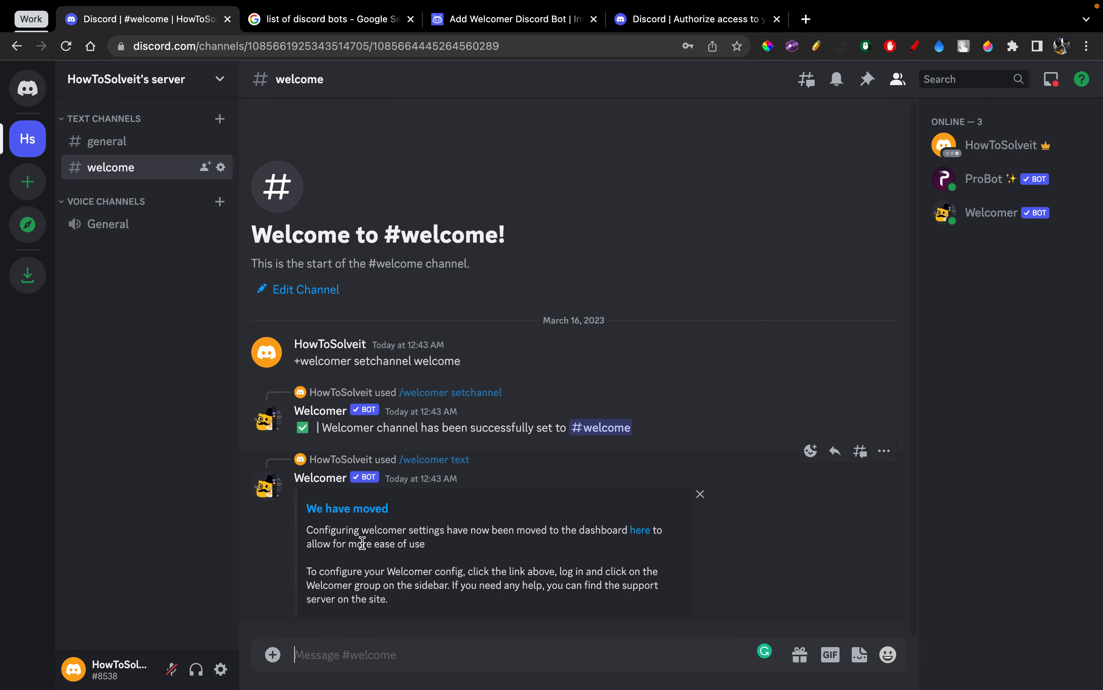
# Run the /welcomer images command with "enable" in the #welcome channel.
pyautogui.write('+welcomer')
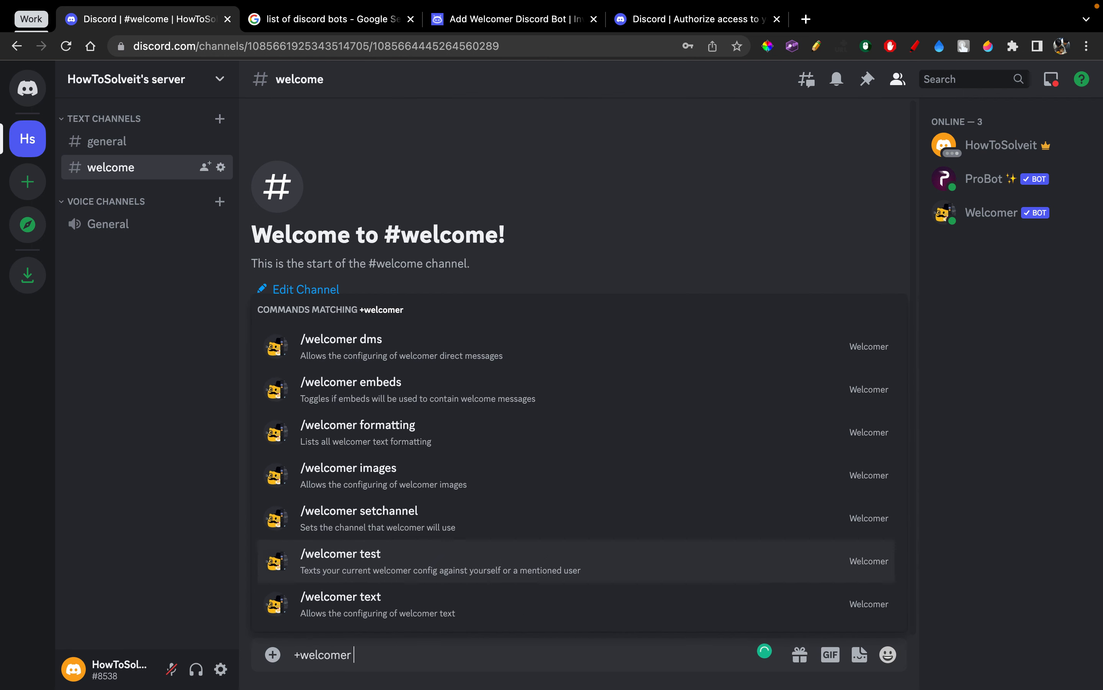
pyautogui.write(' imag')
pyautogui.click(367, 616)
pyautogui.write('enable')
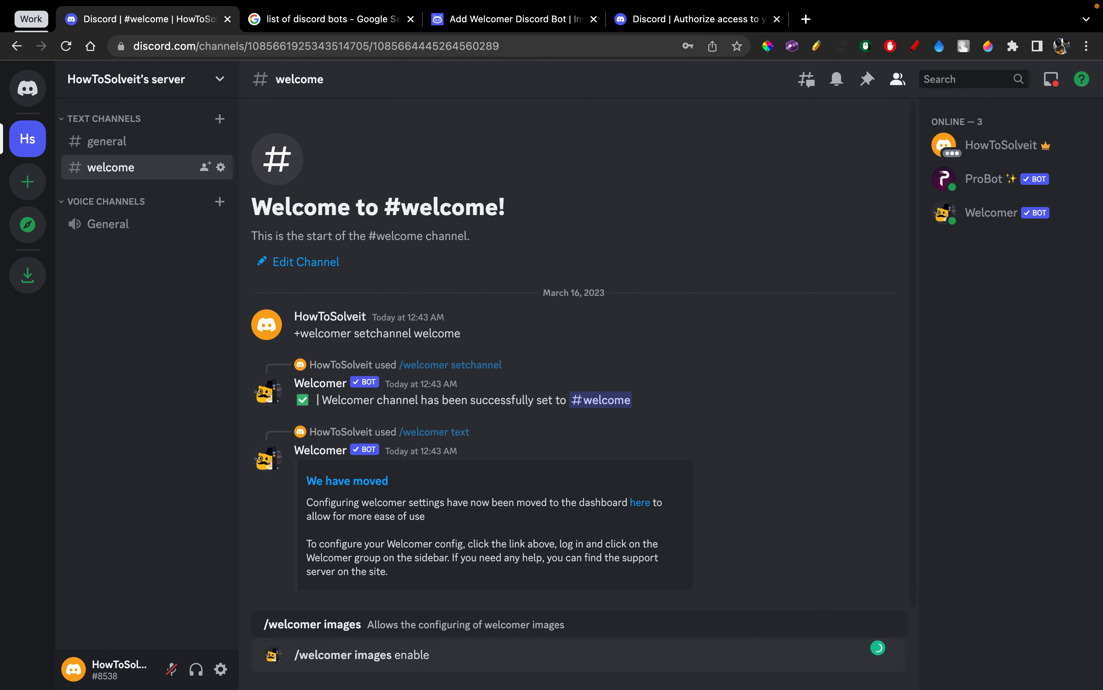
pyautogui.press('Return')
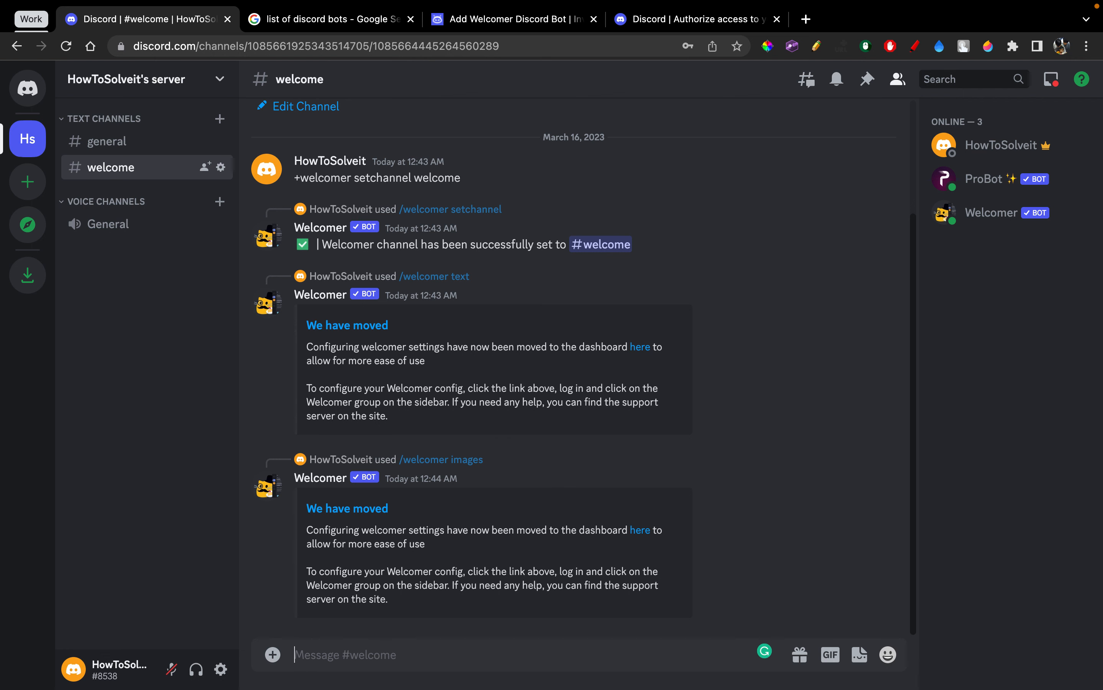
# Run the bot's /welcomer dms command with "enable" in the #welcome channel.
pyautogui.write('+welcomer')
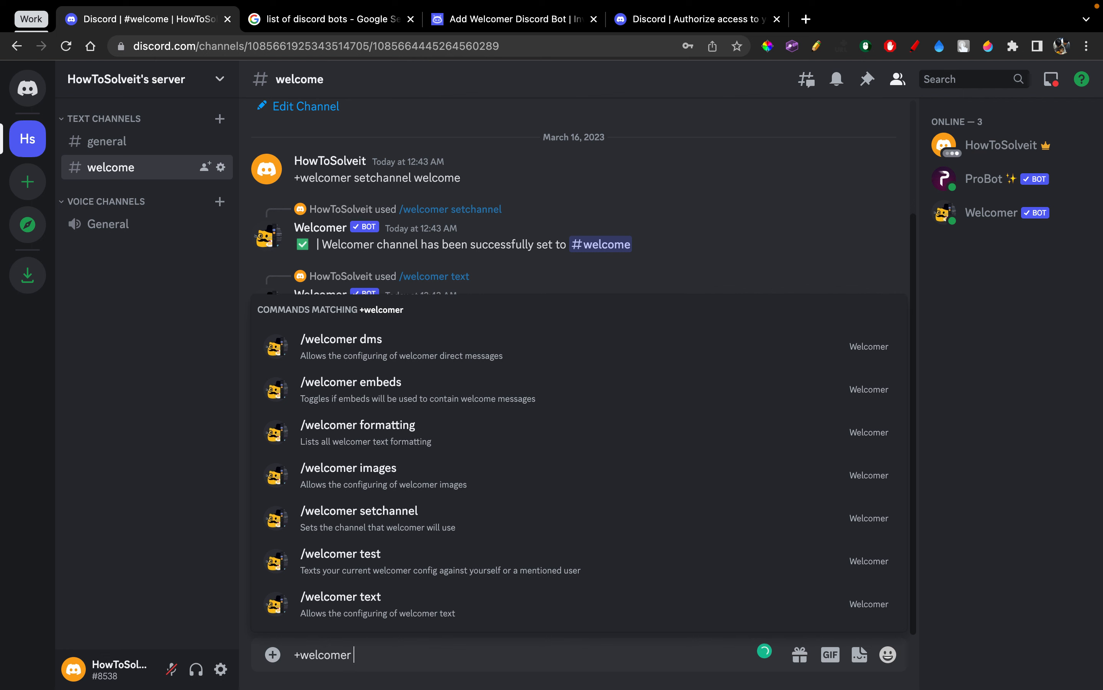
pyautogui.write(' dm')
pyautogui.click(408, 611)
pyautogui.write('enable')
pyautogui.press('Return')
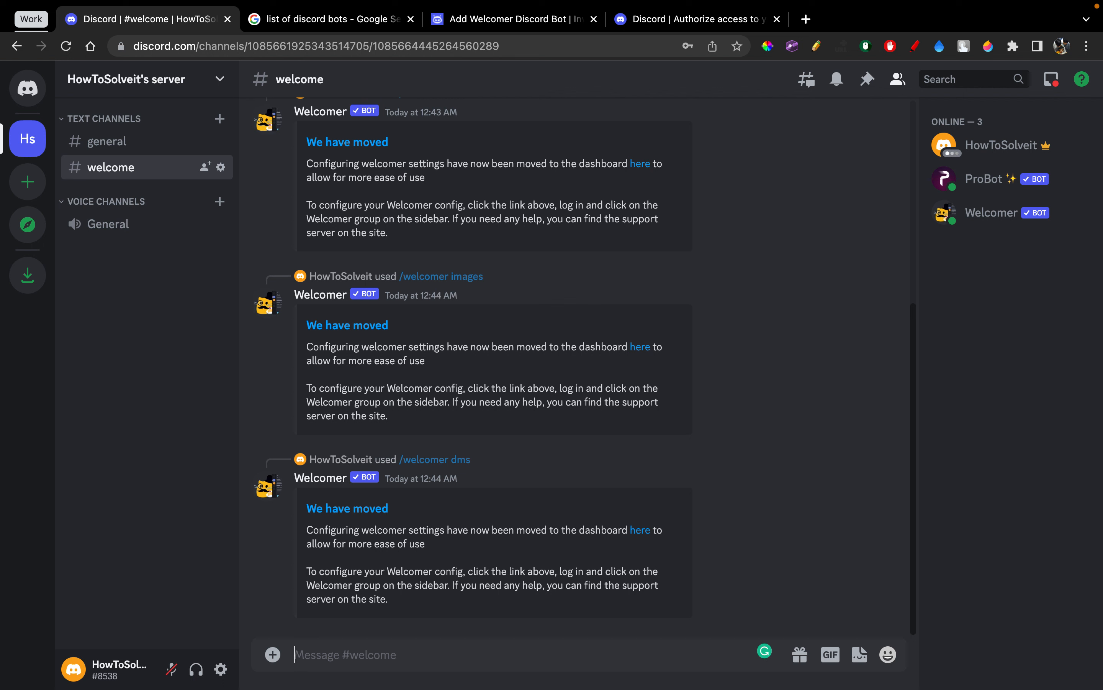
# Run the bot's /welcomer test command in the #welcome channel to try out the current welcome configuration.
pyautogui.write('+welcomer test')
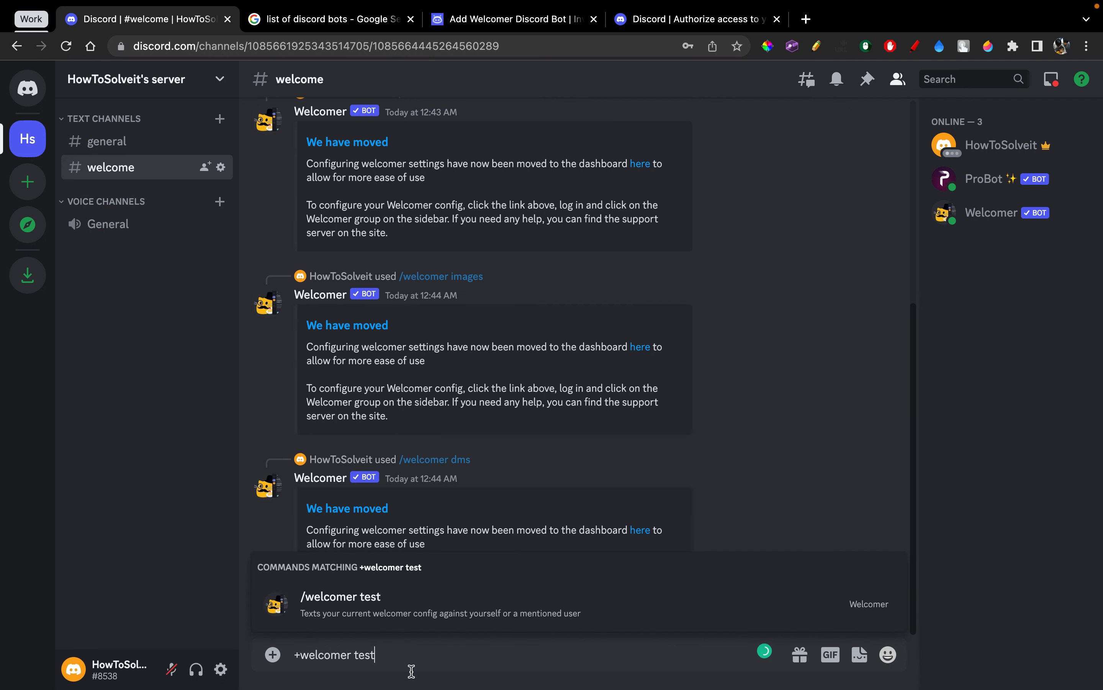
pyautogui.click(383, 612)
pyautogui.press('Return')
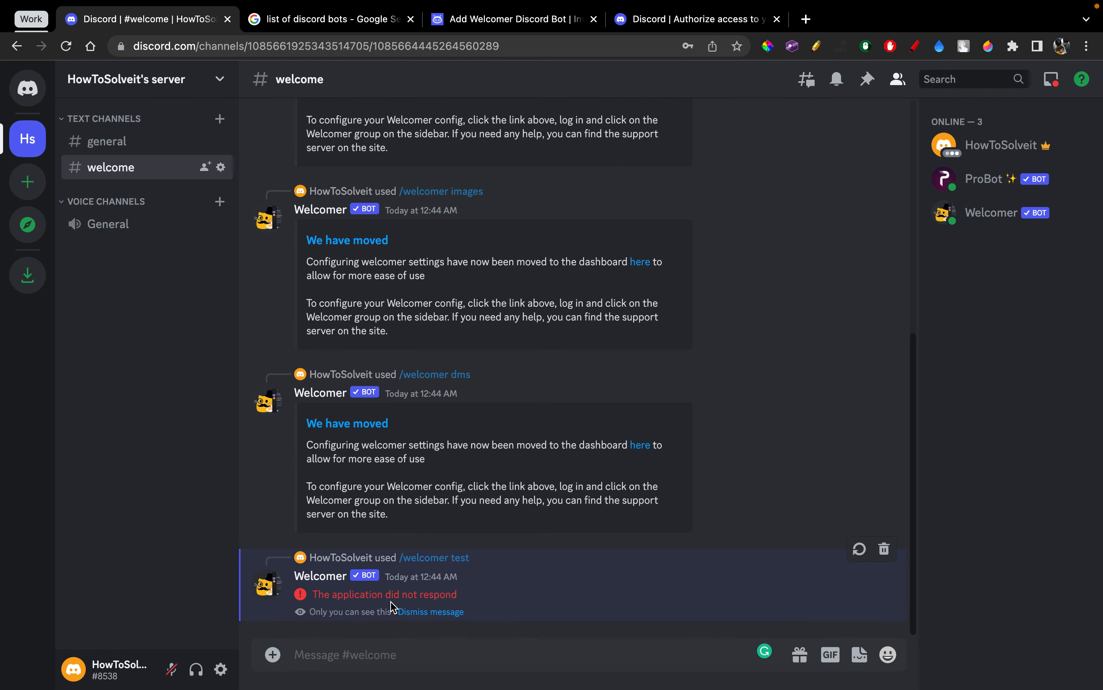
# Send the message "+welcomer" in the #welcome channel and start writing a "+welcomer test" message.
pyautogui.write('+welcomer')
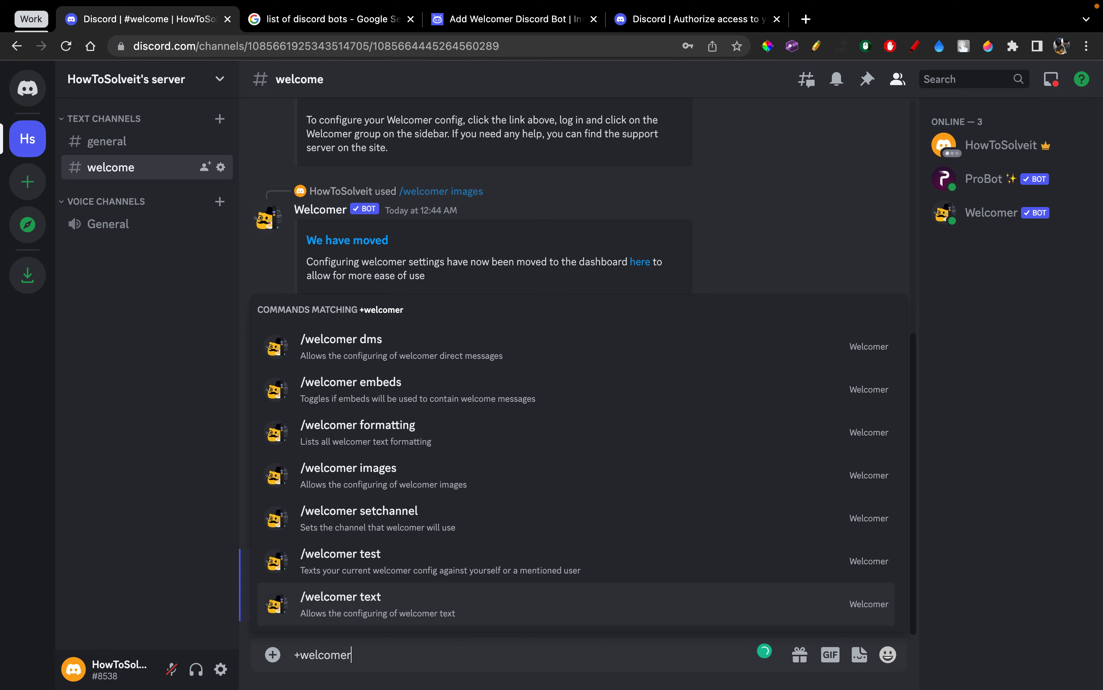
pyautogui.press('Return')
pyautogui.write('+welc')
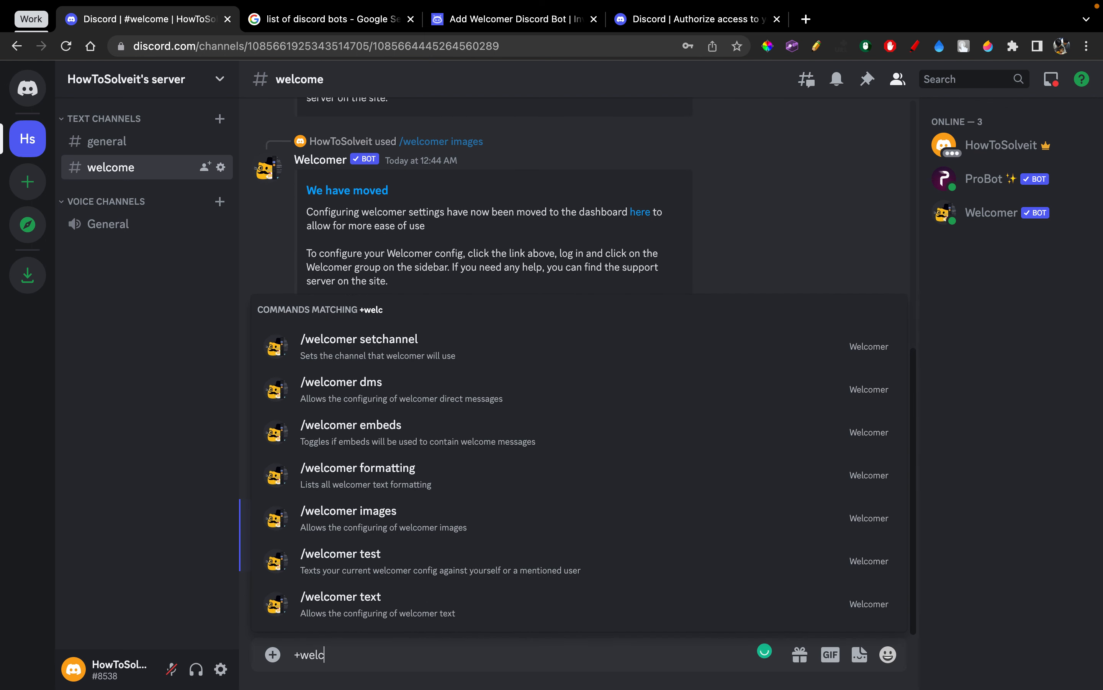
pyautogui.write('omert test')
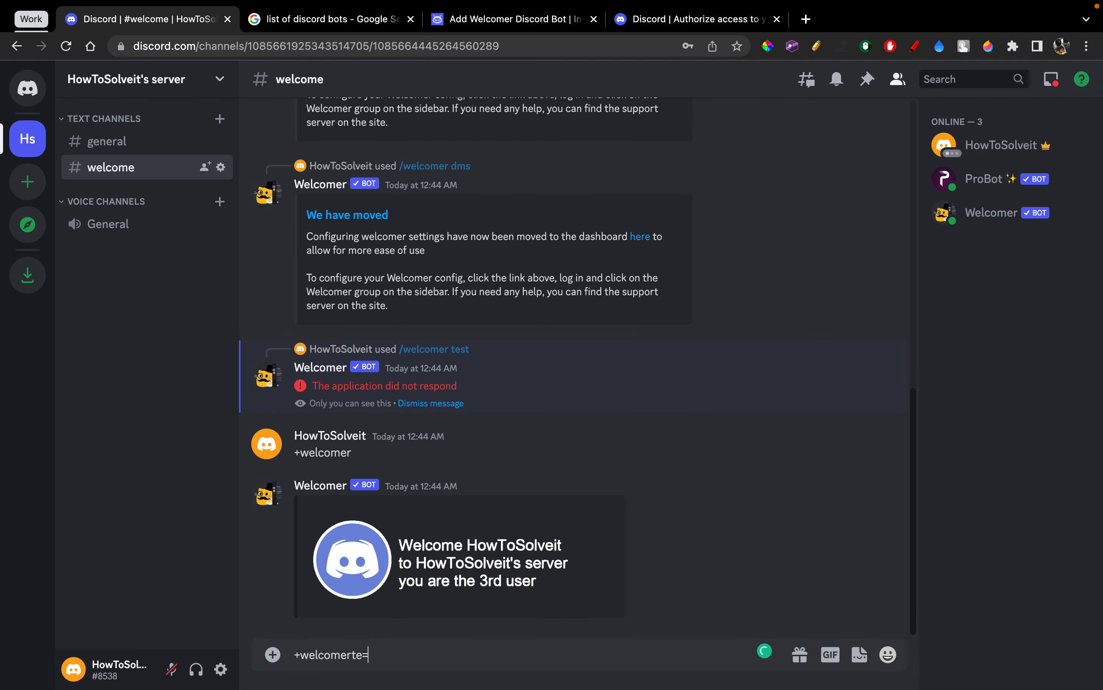